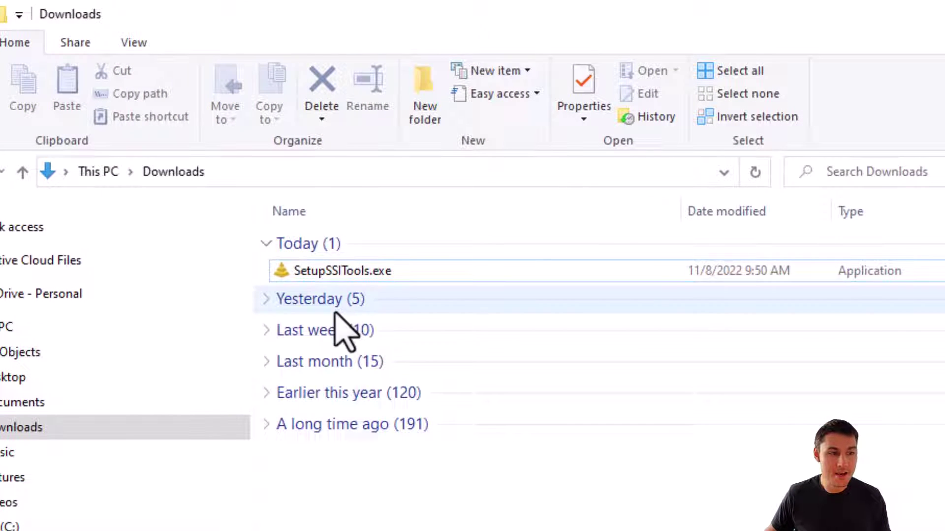
Step: Select the SetupSSITools.exe installer (122 MB) in the Downloads folder
left_click(342, 272)
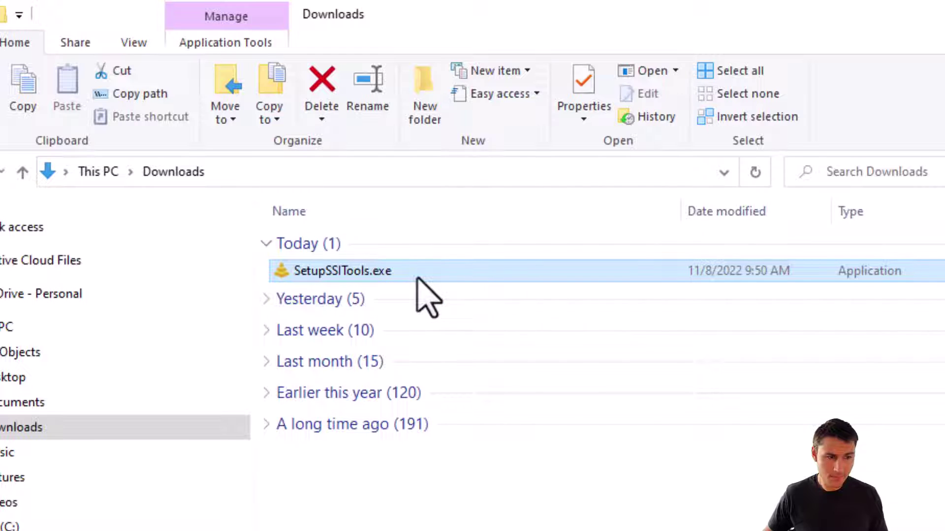
mouse_move(411, 276)
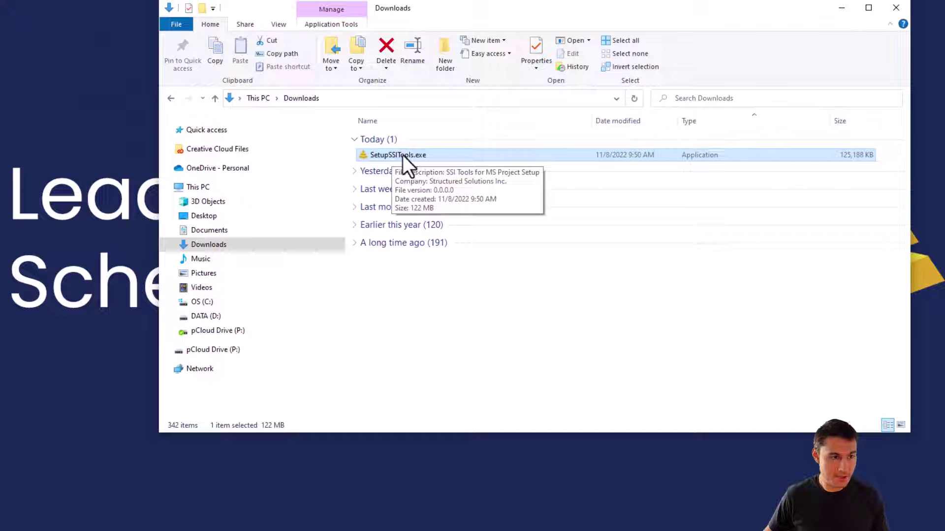
Step: Run SetupSSITools.exe, accept the licence, and install with default folder C:\Users\Public\SSI_Tools
double_click(402, 155)
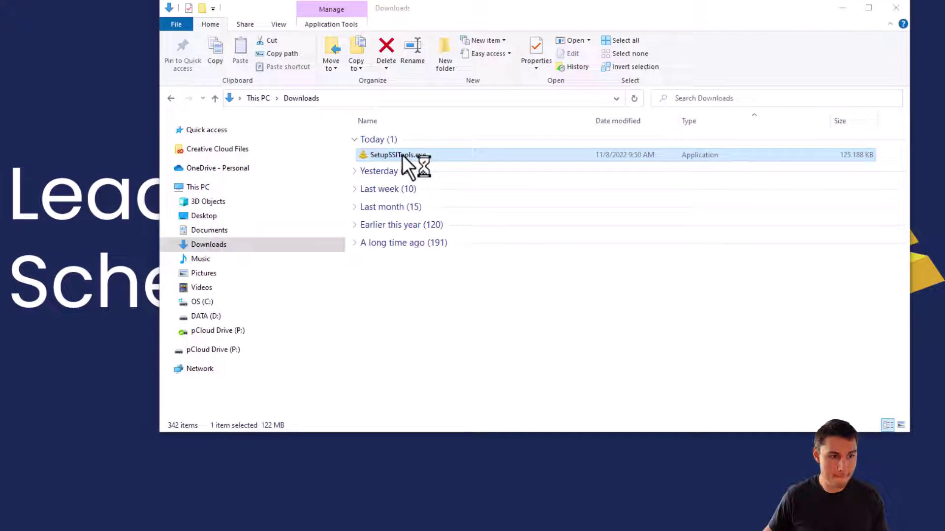
left_click(843, 8)
left_click_drag(689, 127, 538, 95)
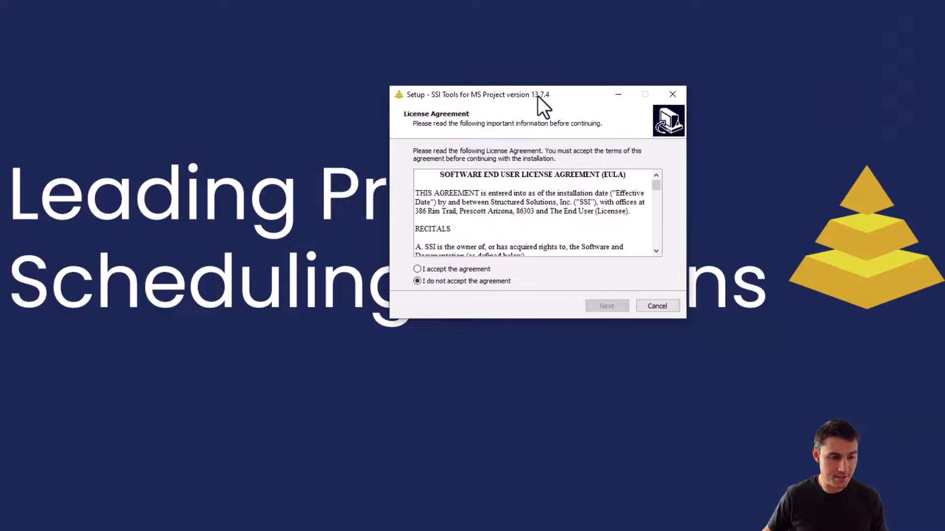
left_click(418, 269)
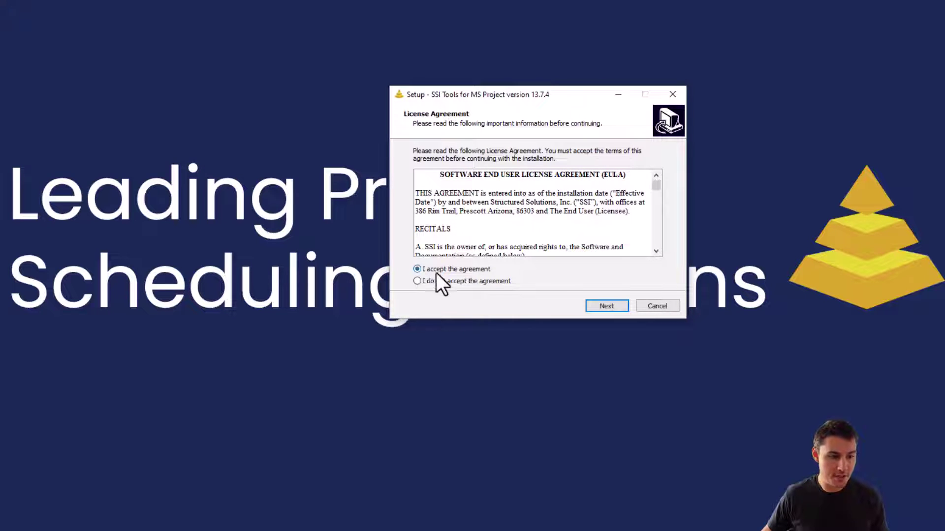
left_click(593, 305)
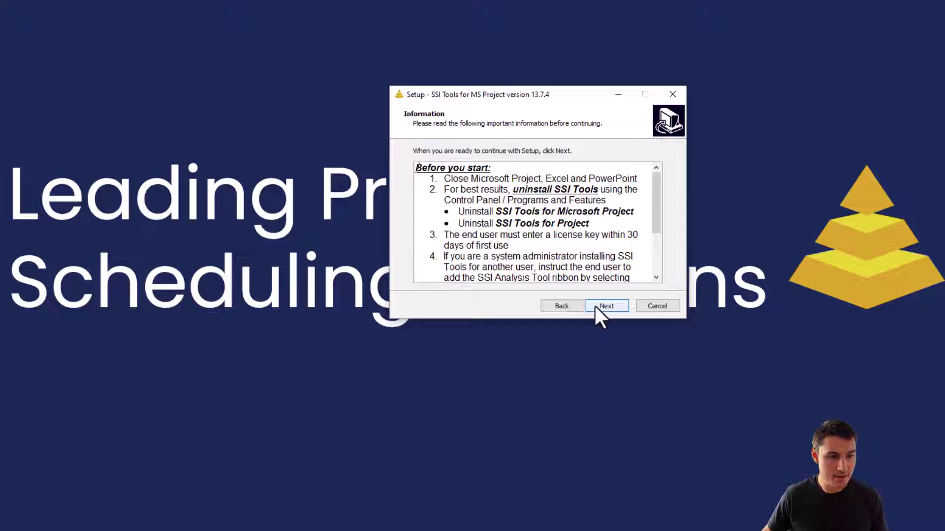
left_click(608, 306)
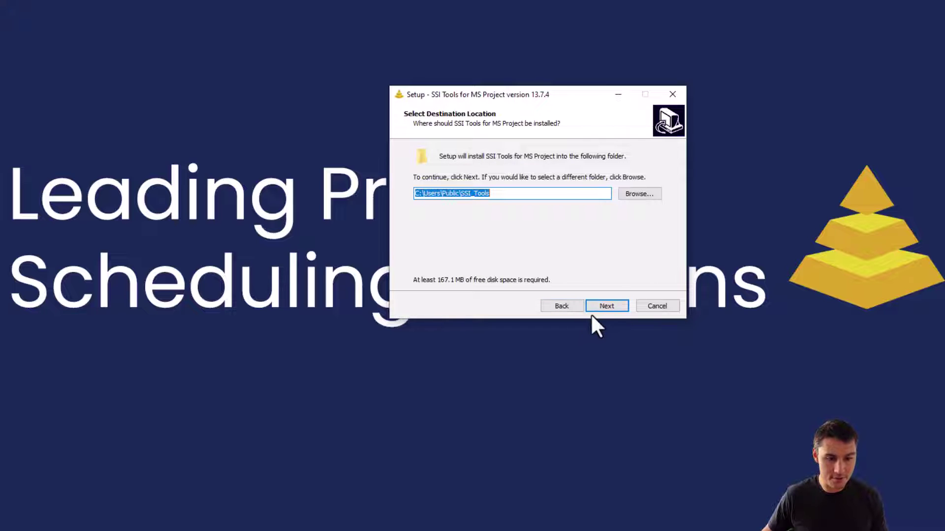
left_click(608, 306)
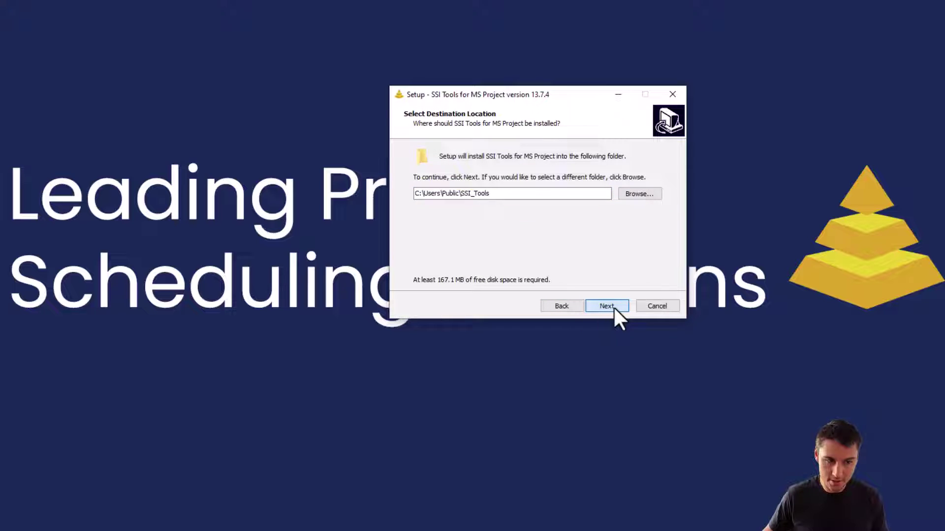
left_click(615, 305)
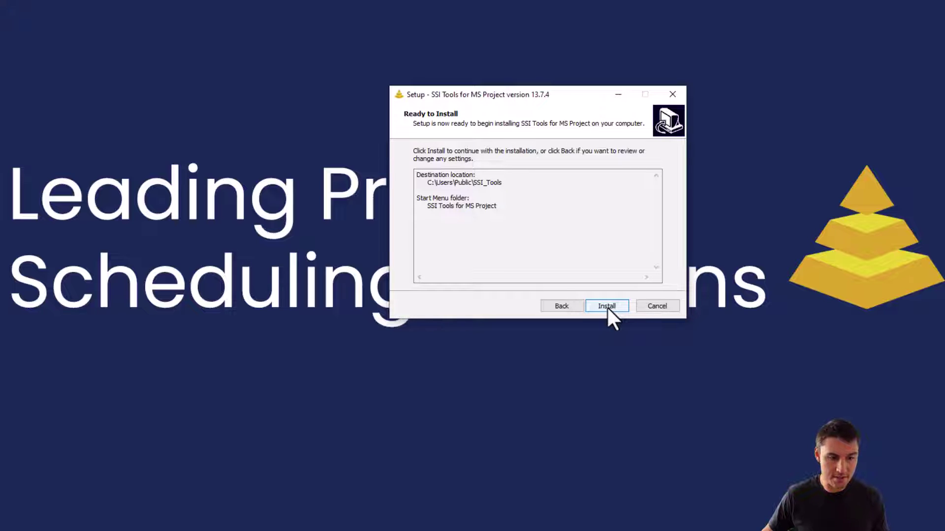
left_click(607, 306)
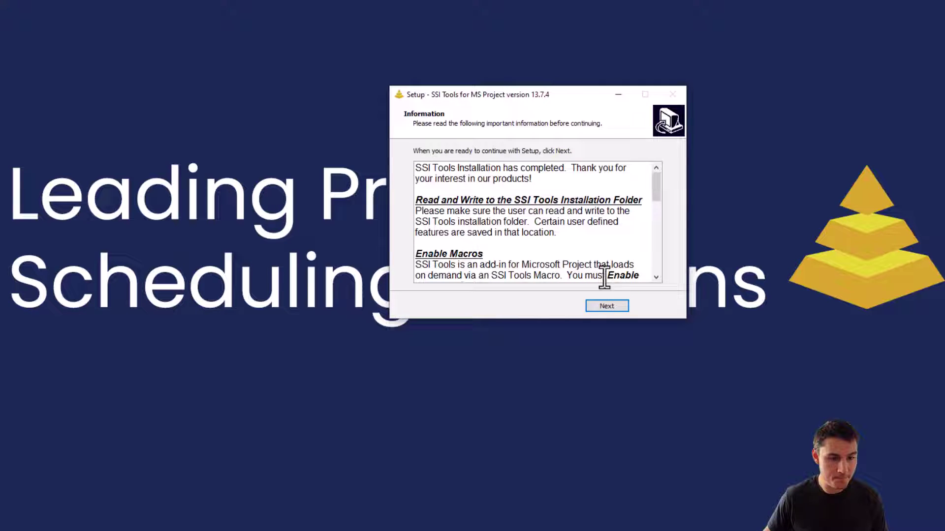
Step: Finish setup with both Launch SSI Tools and Launch SSI Presentation Professional left ticked
left_click(608, 306)
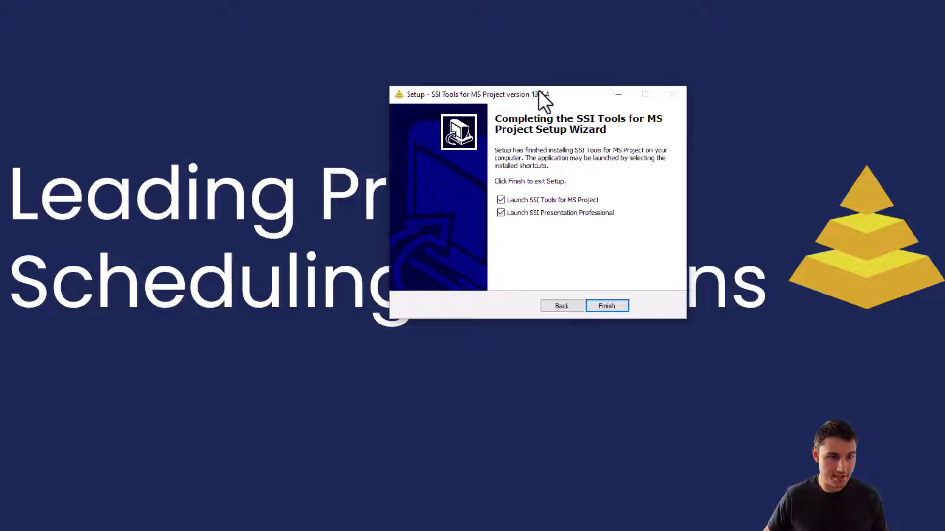
left_click_drag(539, 90, 508, 91)
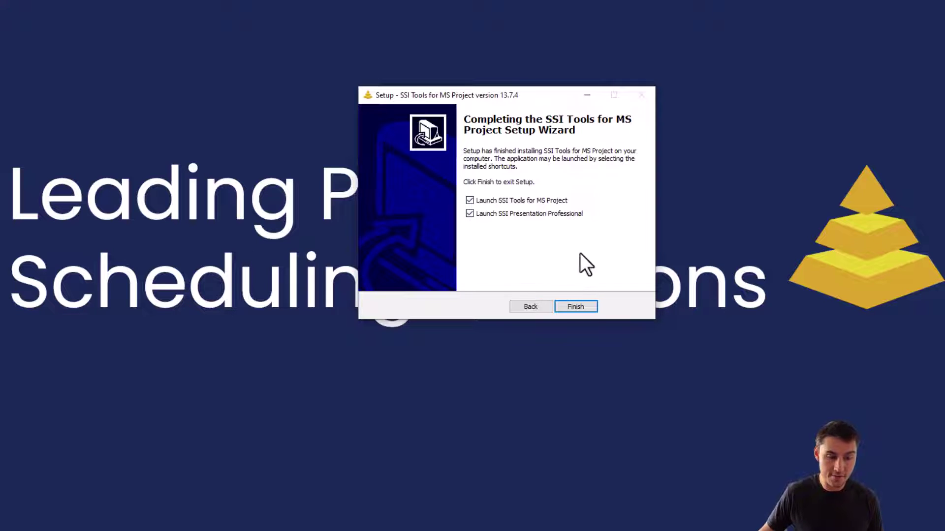
left_click(579, 306)
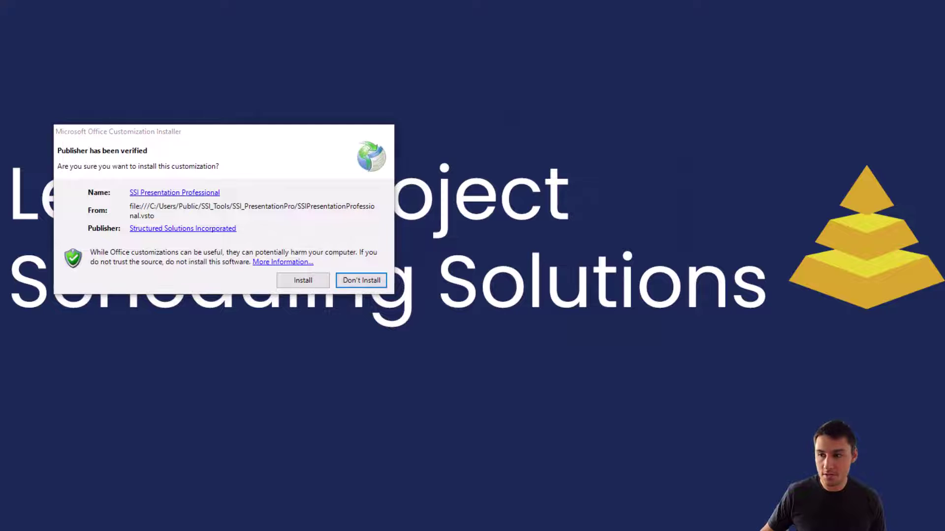
Step: Open the Structured Solutions Incorporated publisher certificate from the customization installer prompt
left_click_drag(635, 163, 565, 146)
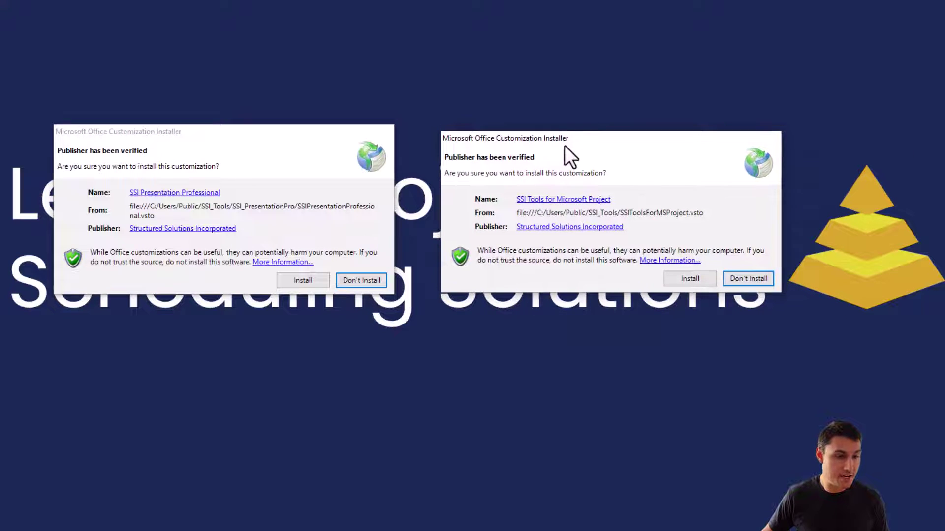
left_click(562, 228)
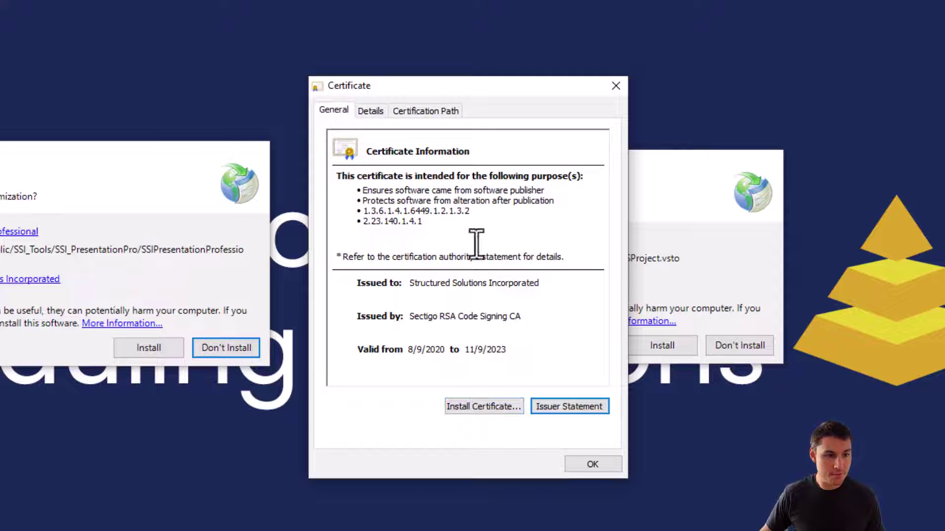
Step: Start the certificate import for the current user, targeting the Trusted Publishers store
left_click(488, 408)
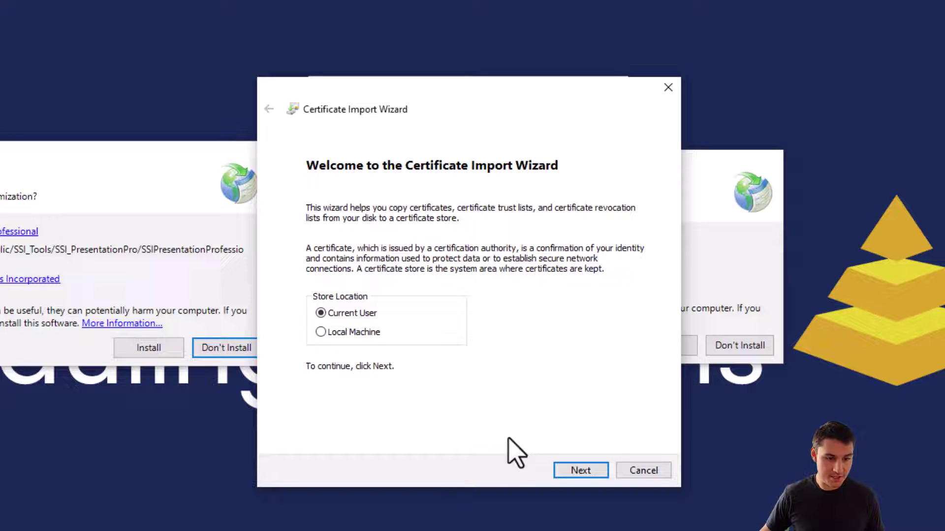
left_click(569, 469)
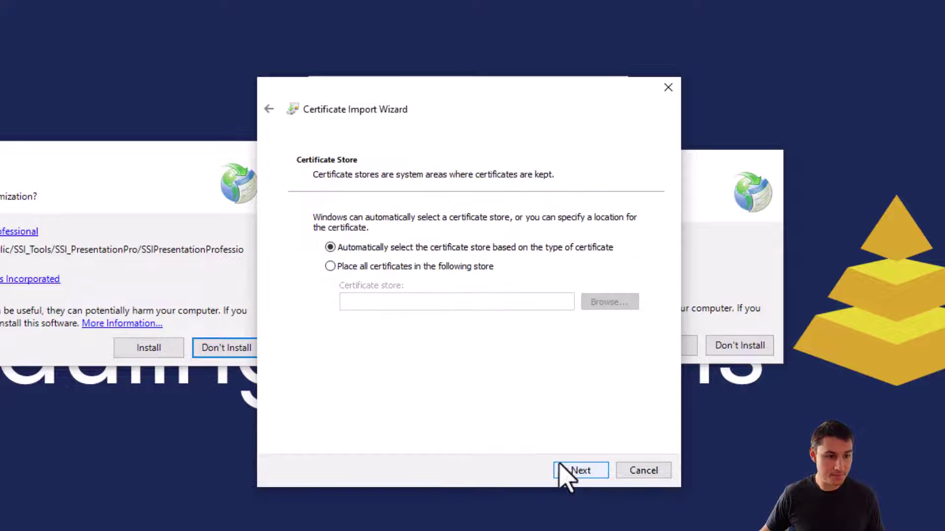
left_click(362, 268)
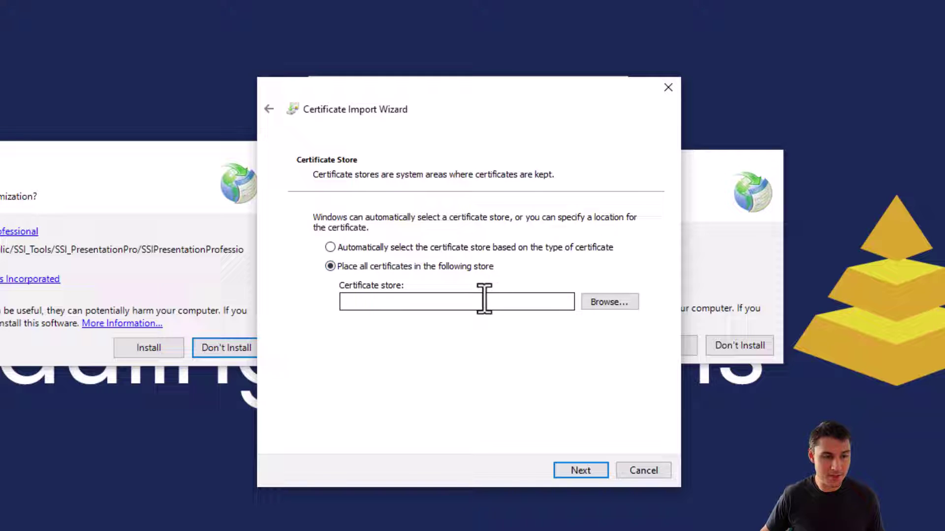
left_click(602, 303)
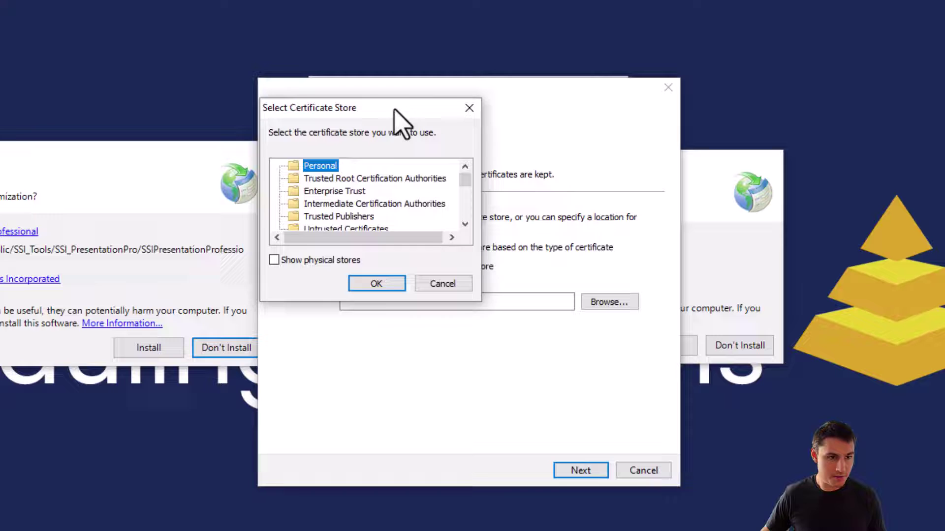
left_click_drag(401, 115, 412, 143)
left_click(372, 246)
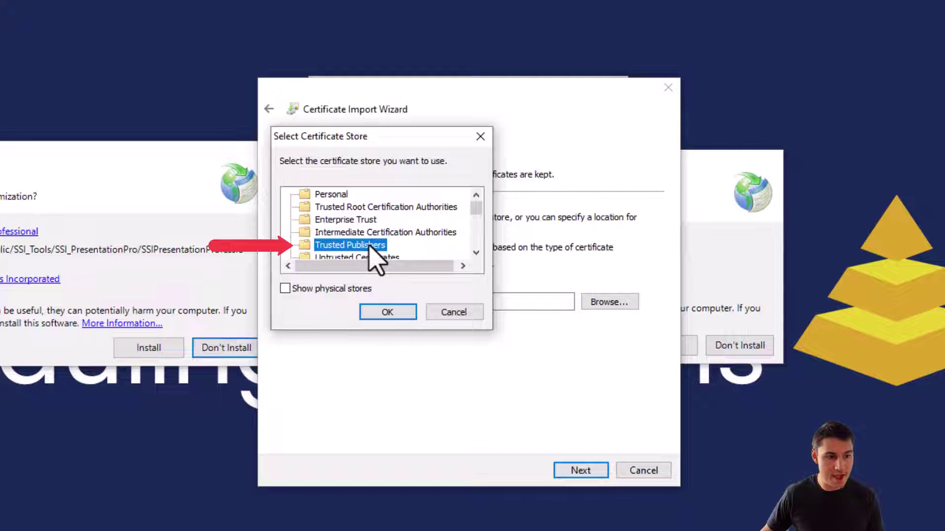
left_click(388, 313)
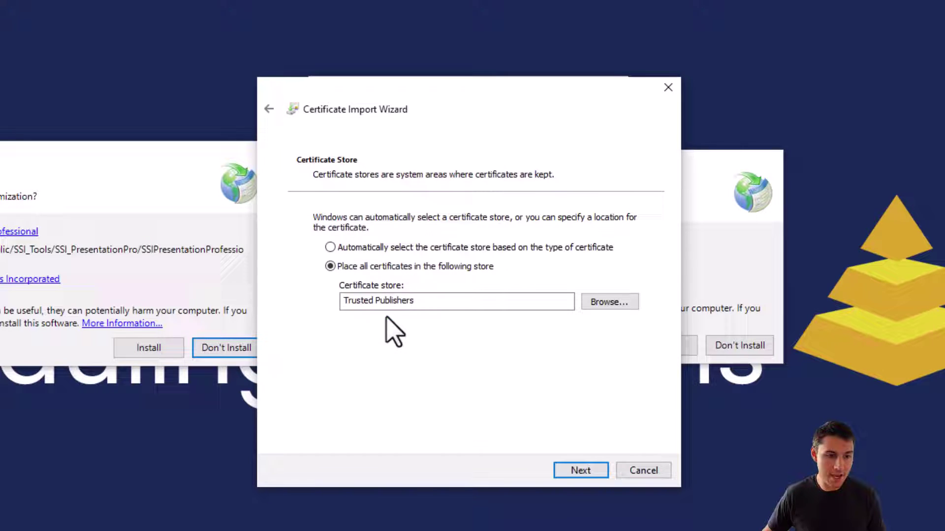
Step: Complete the import and acknowledge the 'The import was successful' message
left_click(585, 475)
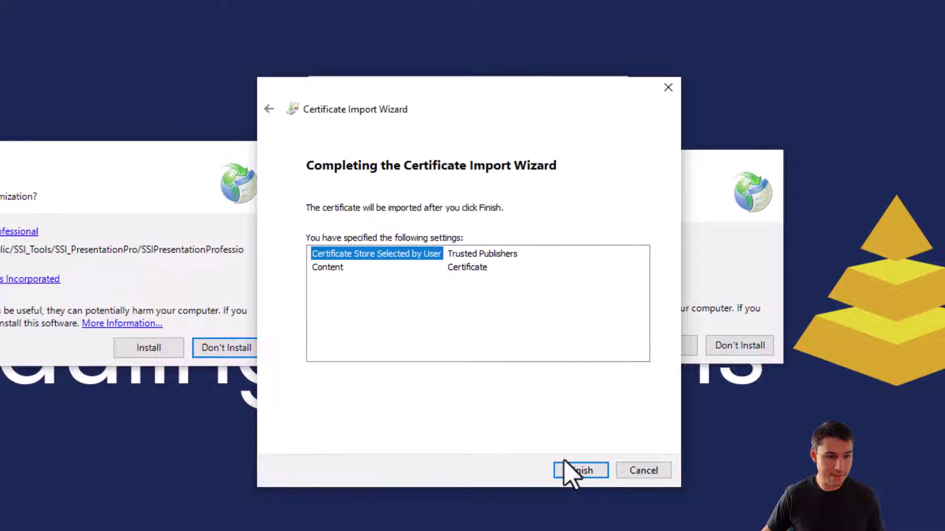
left_click(575, 472)
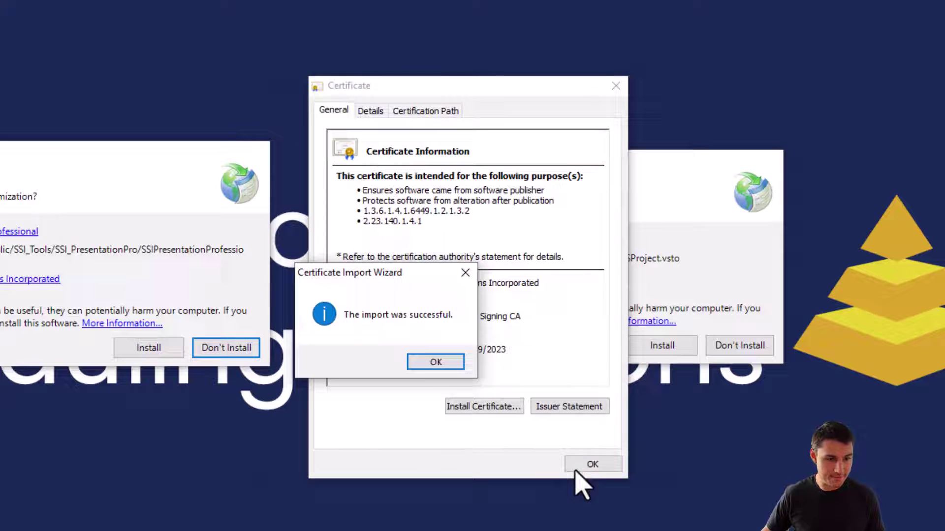
left_click_drag(400, 274, 443, 232)
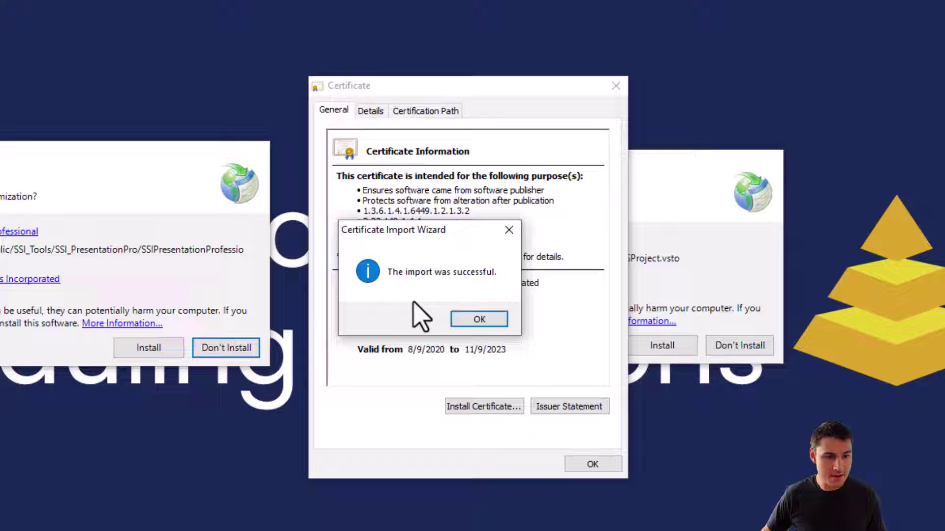
left_click(479, 320)
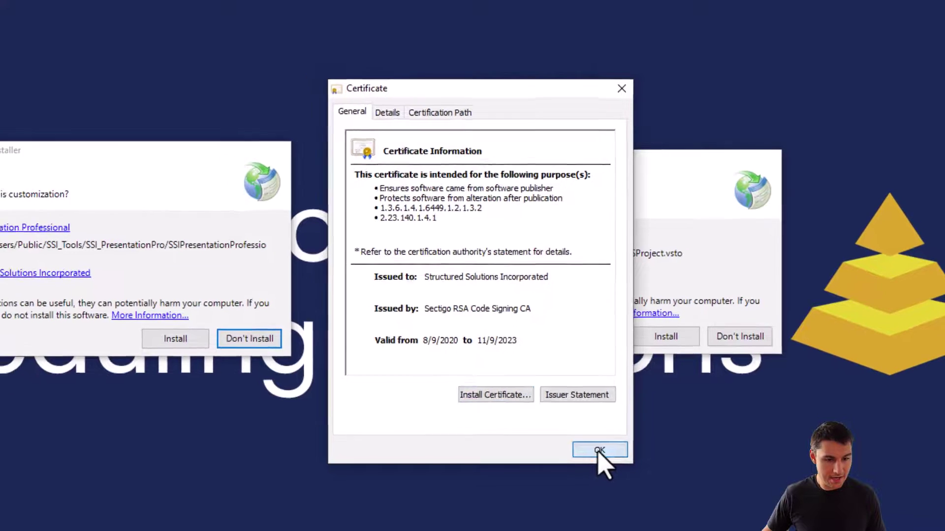
Step: Close the certificate, install SSI Tools for Microsoft Project and SSI Presentation Professional, and close the installers
left_click(599, 450)
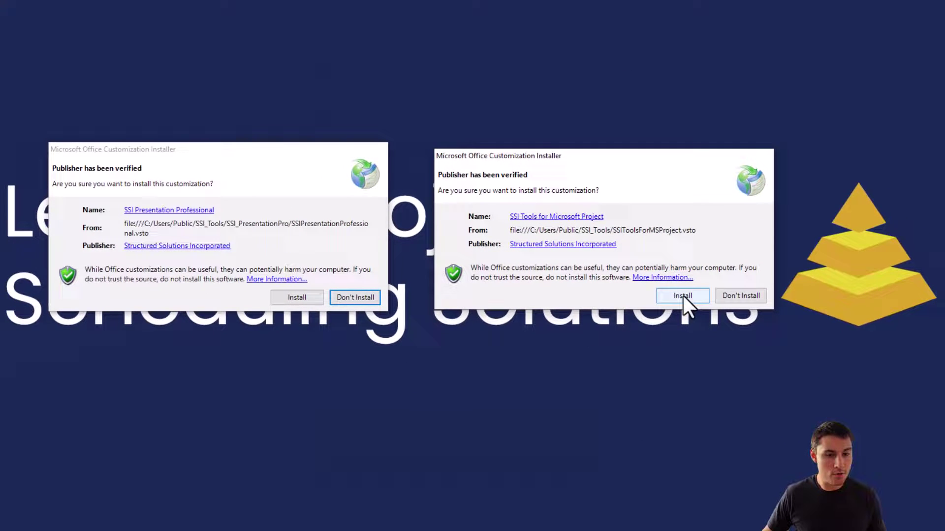
left_click(682, 297)
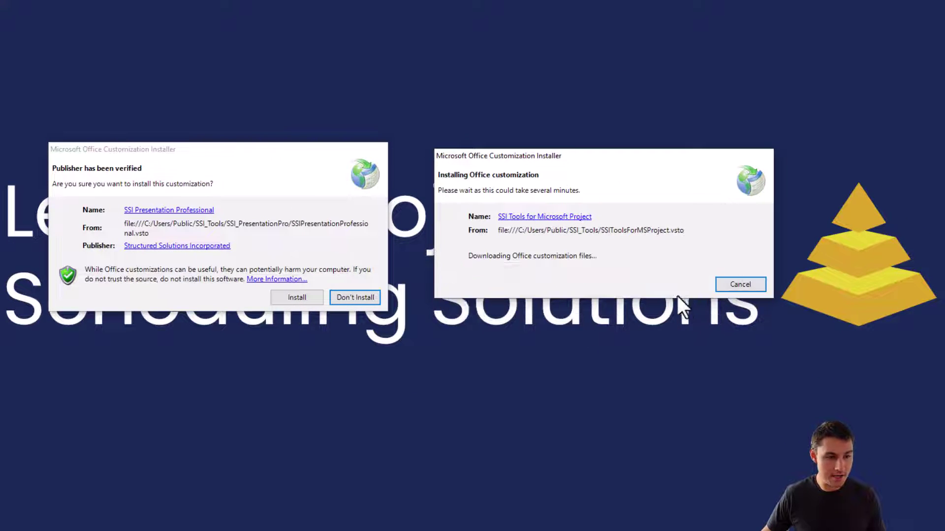
left_click(298, 298)
left_click(297, 297)
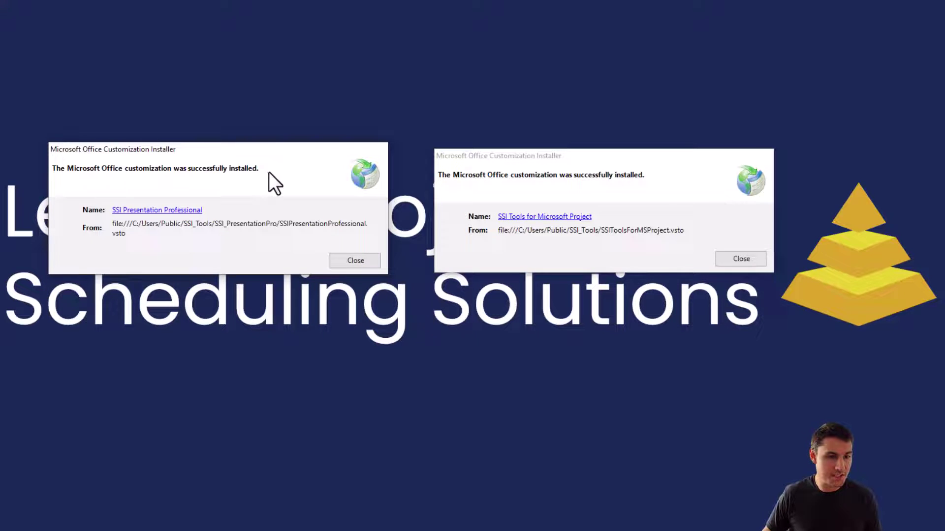
left_click(356, 261)
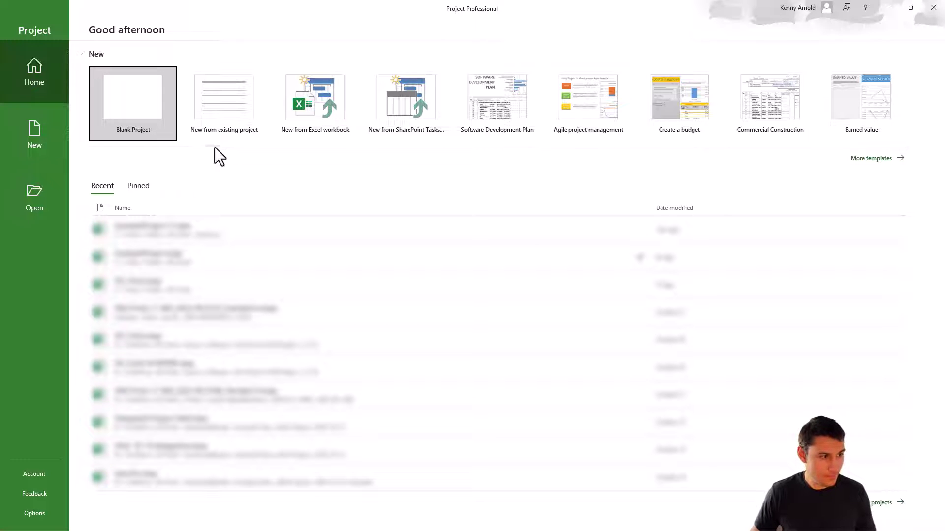
Step: Create a Blank Project and move the SSI Tools welcome dialog aside
left_click(134, 101)
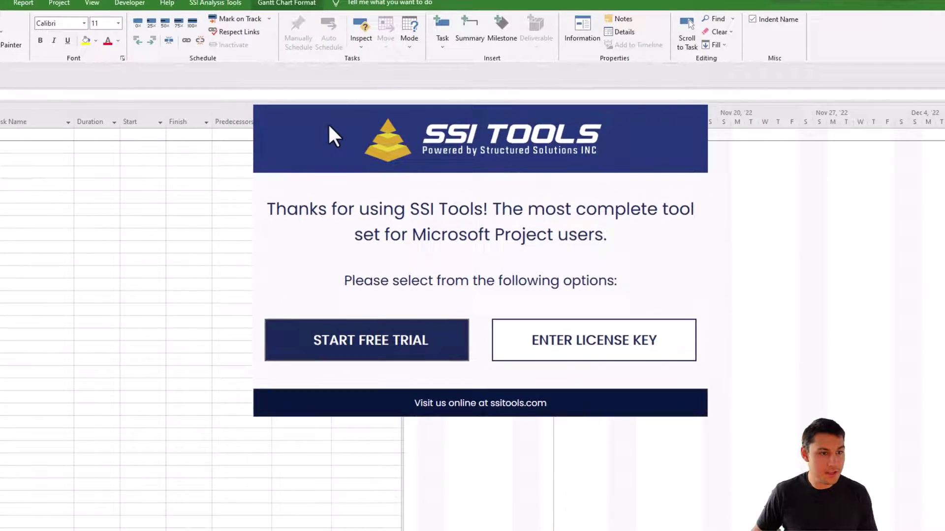
left_click_drag(329, 126, 283, 135)
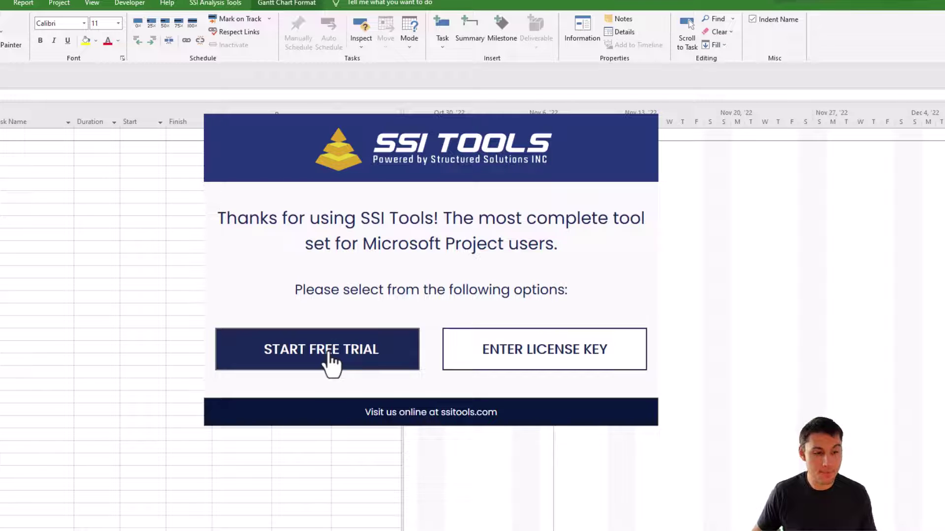
Step: Choose license-key activation, enter the account e-mail and pasted license key, validate, and confirm success
left_click(539, 362)
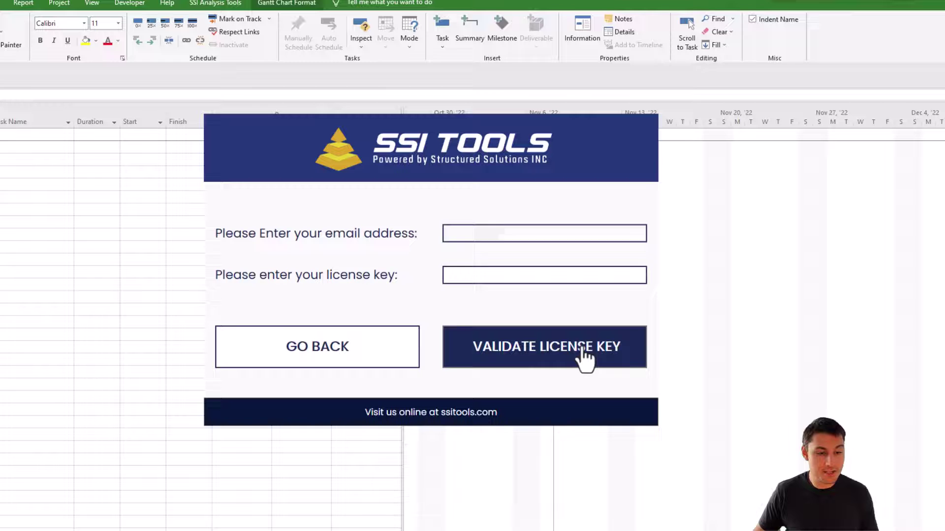
left_click(501, 233)
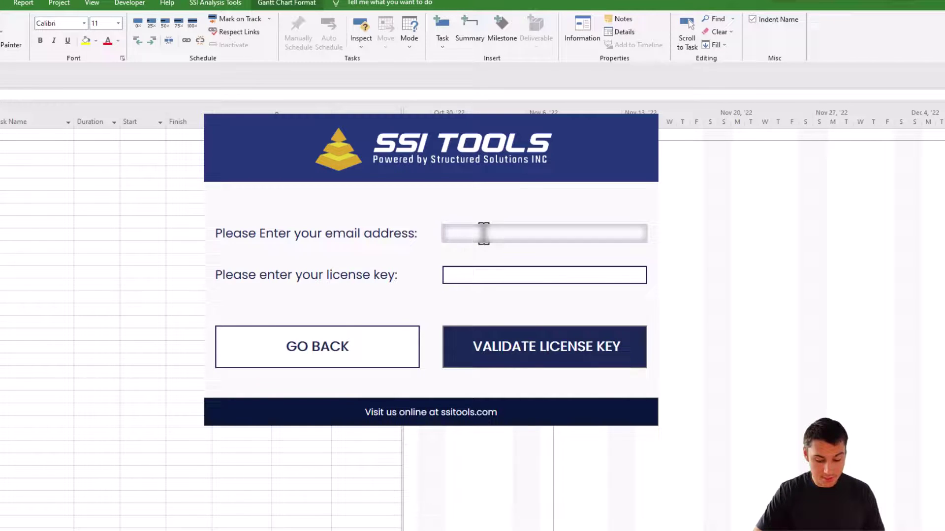
key("ctrl+v")
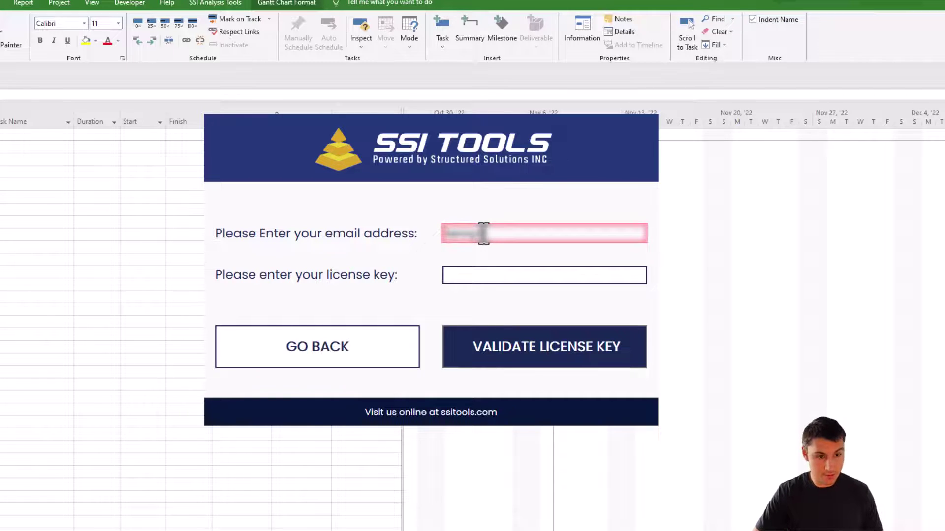
type("@gmail")
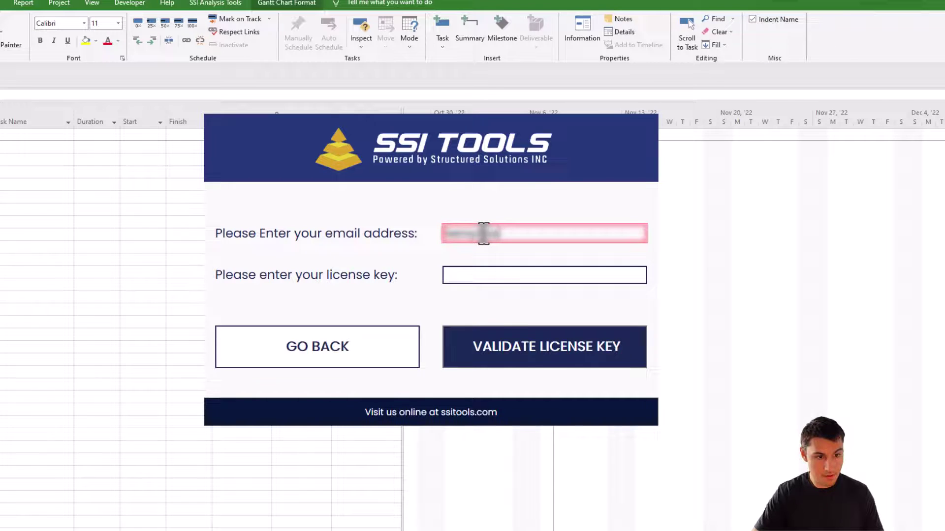
type(".com")
left_click(490, 274)
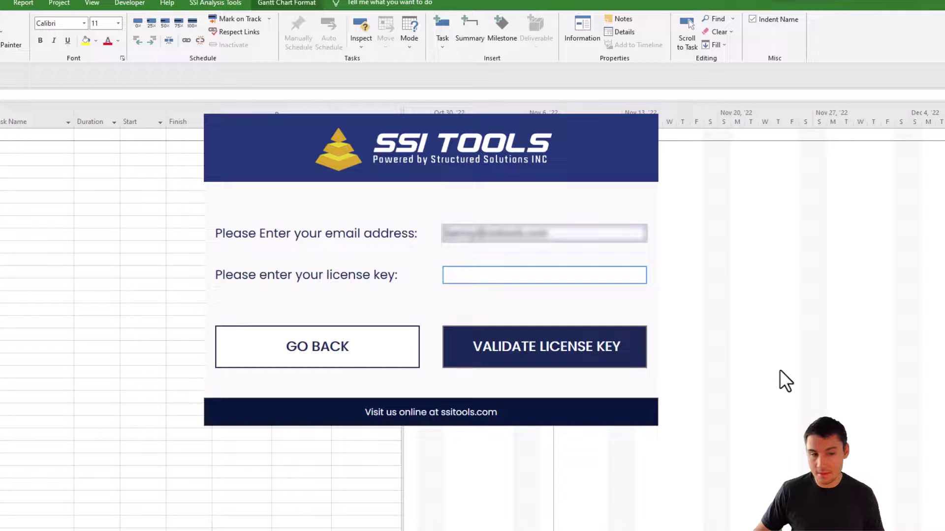
key("ctrl+v")
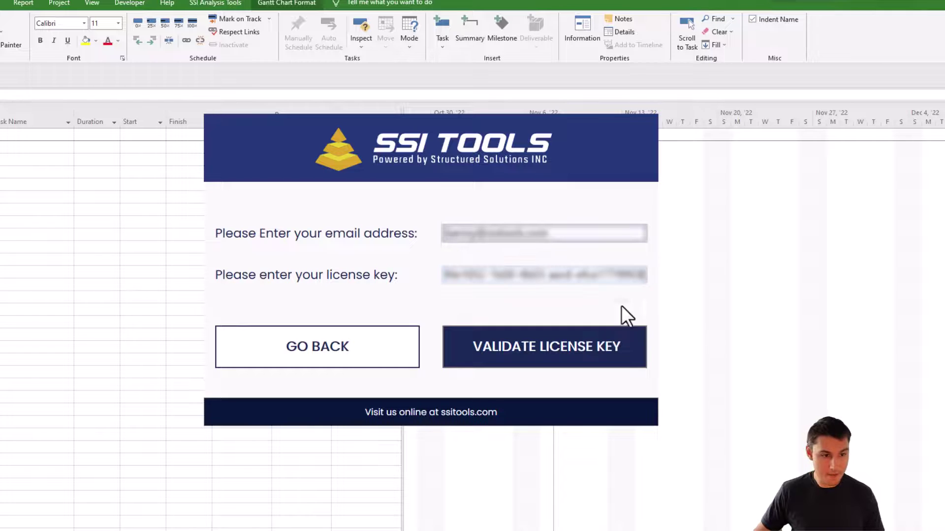
left_click(525, 349)
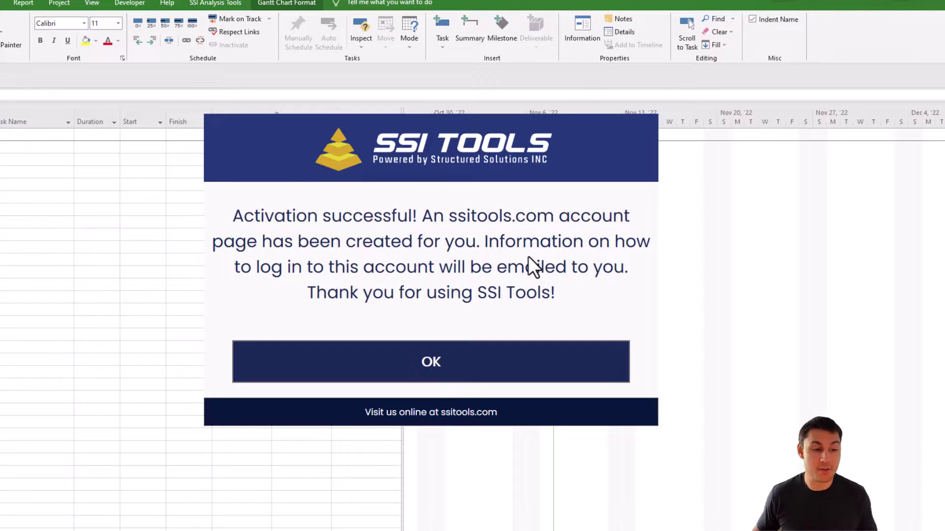
left_click(514, 364)
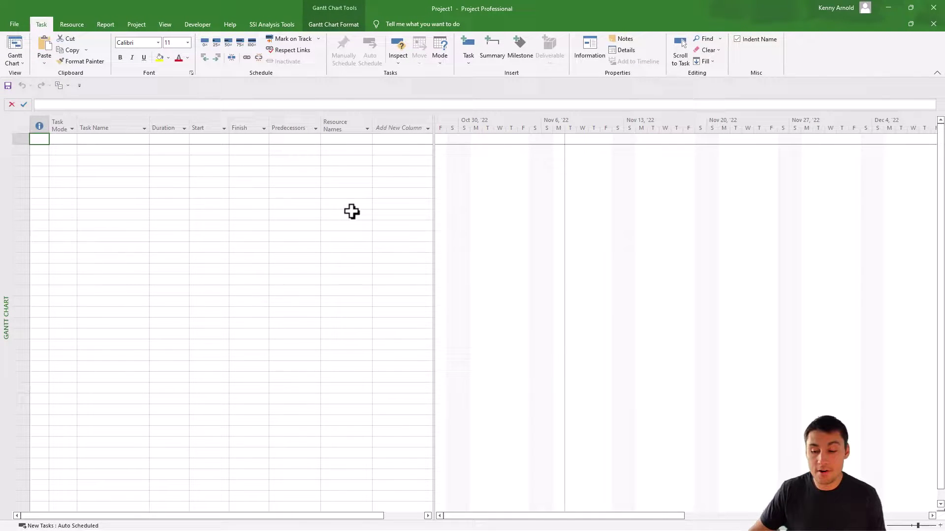
Step: Show the SSI Analysis Tools ribbon tab in Microsoft Project
left_click(276, 23)
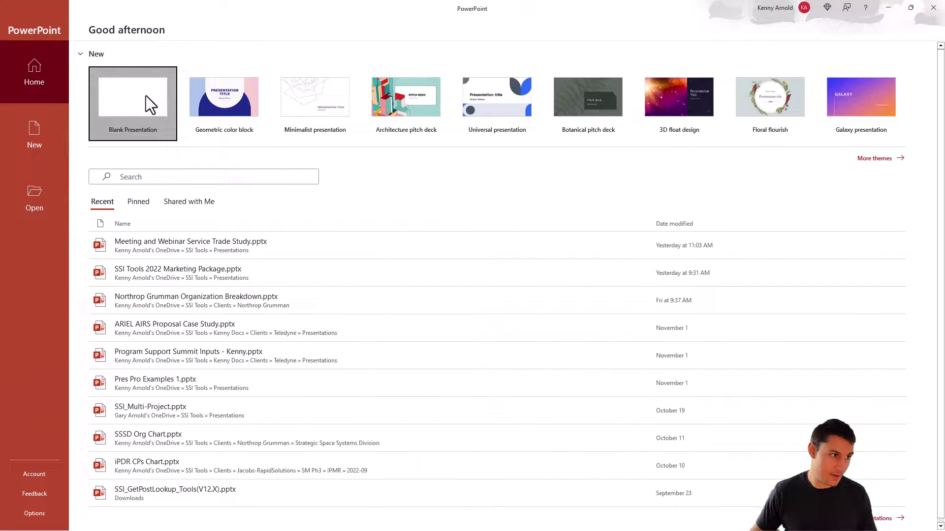
Step: Show the SSI Presentation Pro tab in a blank presentation and SSI Tools tab in a blank workbook
left_click(148, 102)
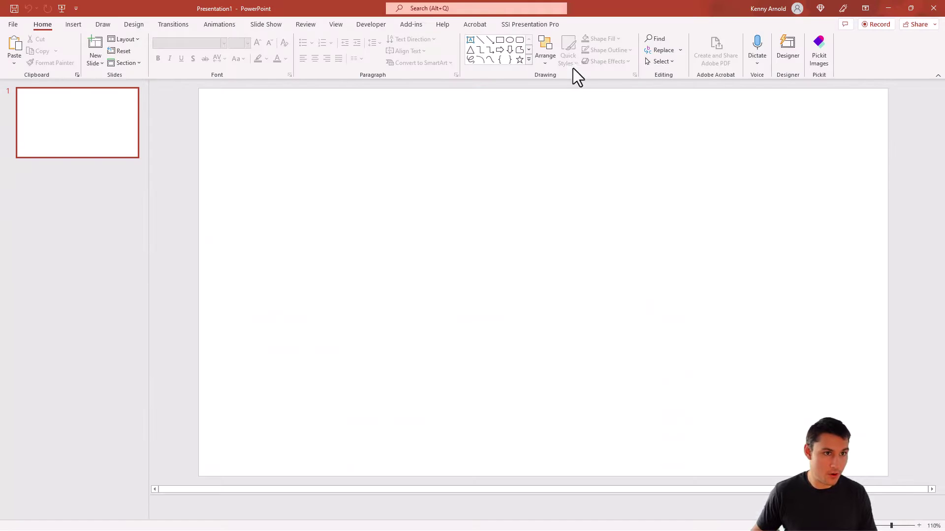
left_click(528, 26)
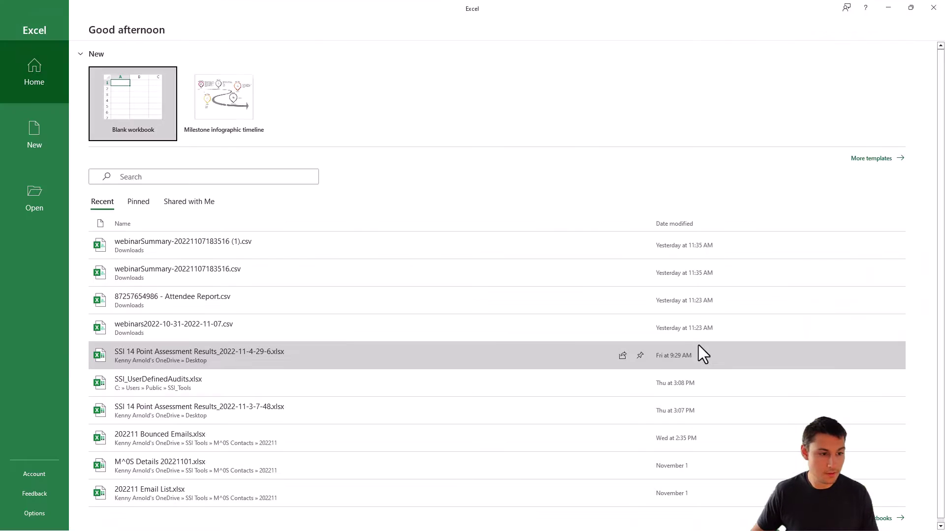
left_click(113, 136)
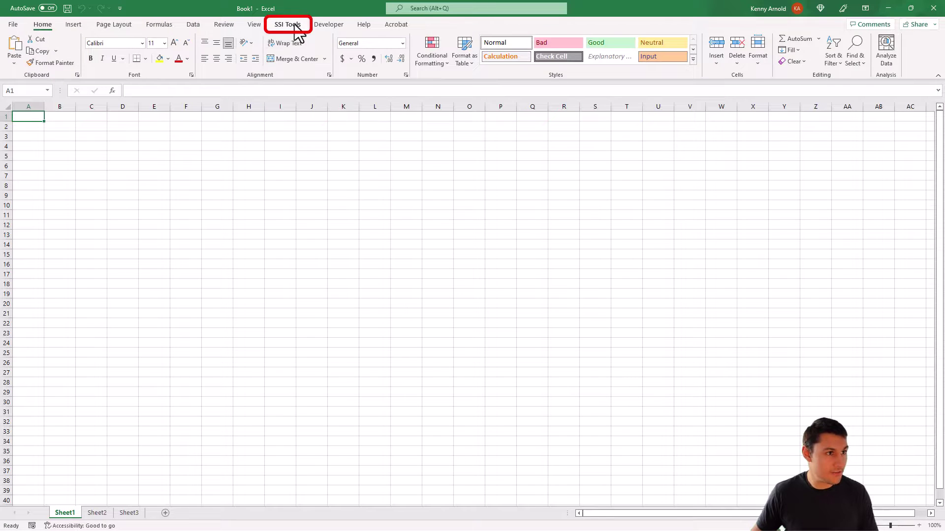
left_click(295, 26)
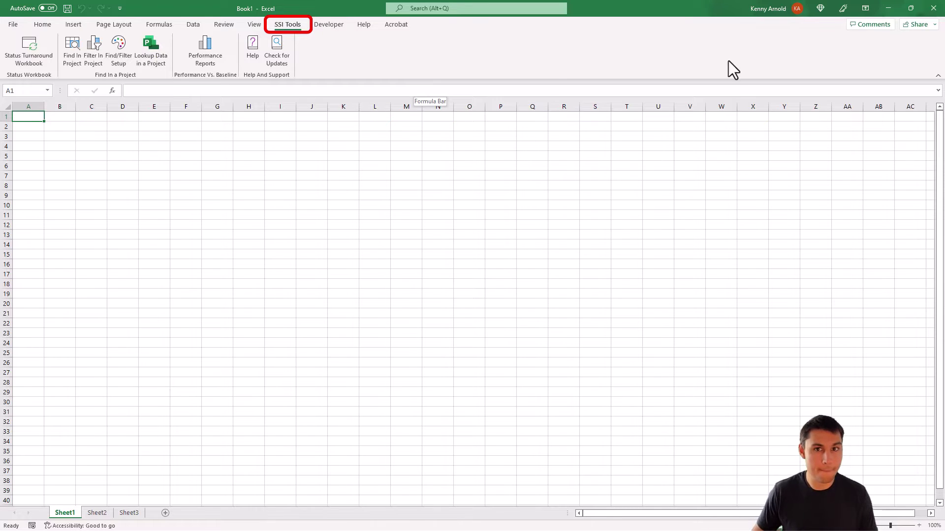
Step: Minimize Excel and PowerPoint to bring the blank Project schedule with SSI Analysis Tools forward
left_click(879, 10)
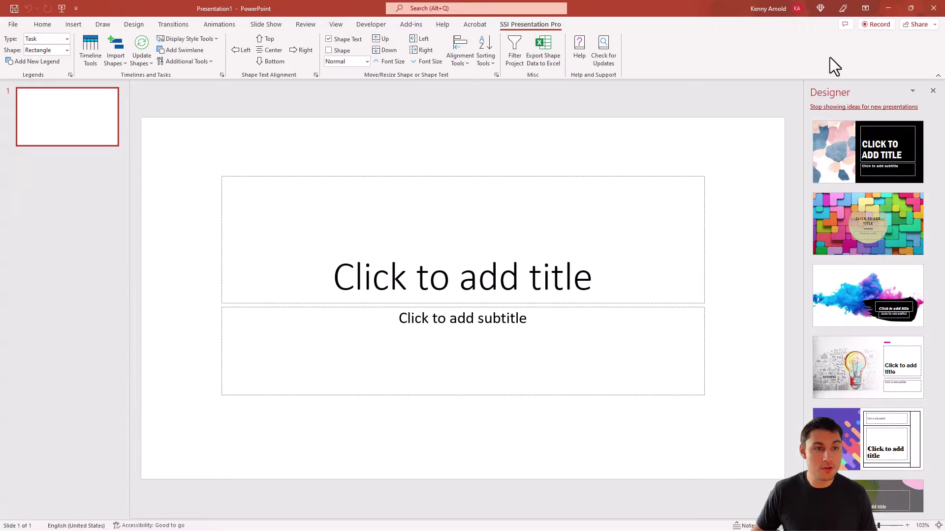
left_click(888, 8)
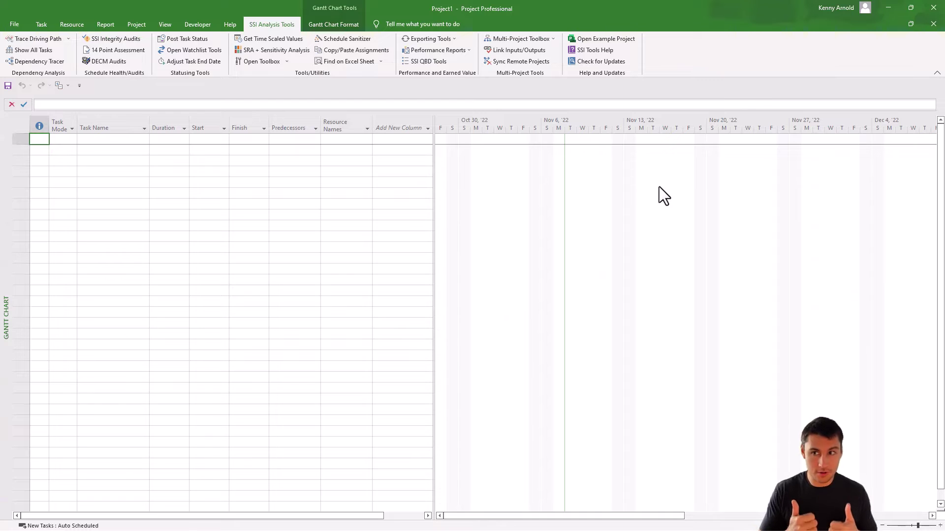